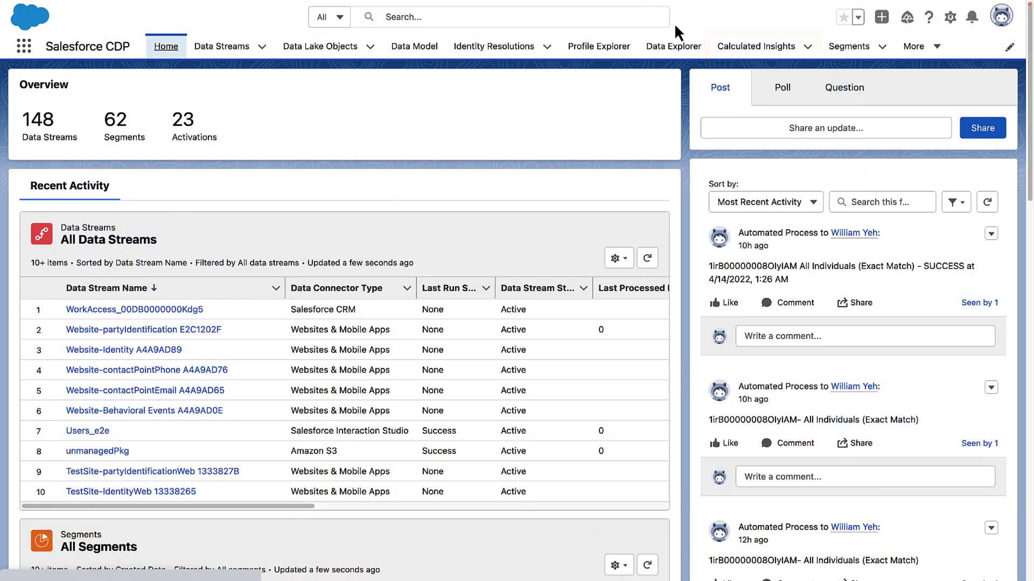
Step: From the Calculated Insights tab, start a new Calculated Insight using the visual builder
{"action": "left_click", "coordinate": [794, 47]}
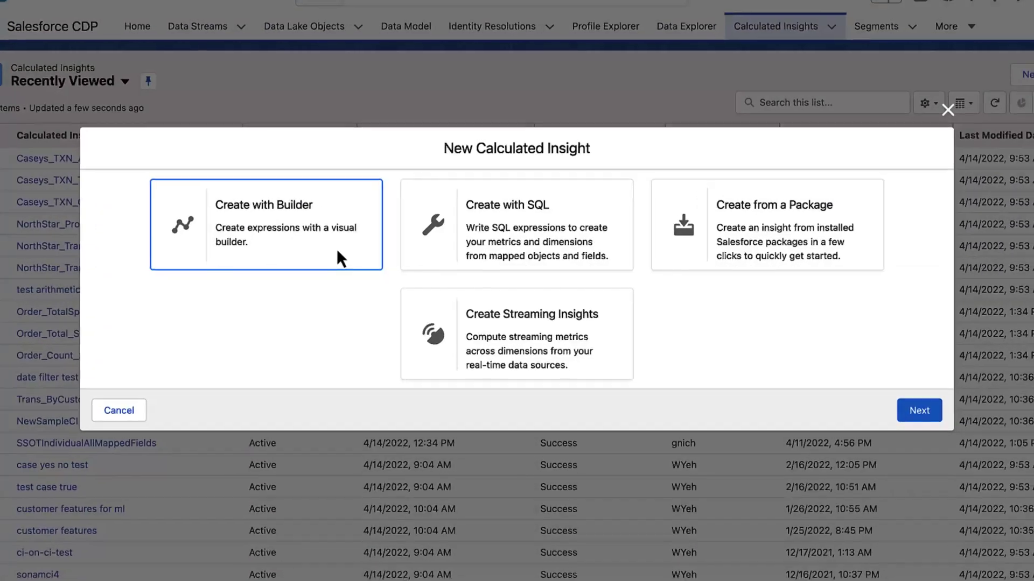
{"action": "left_click", "coordinate": [334, 252]}
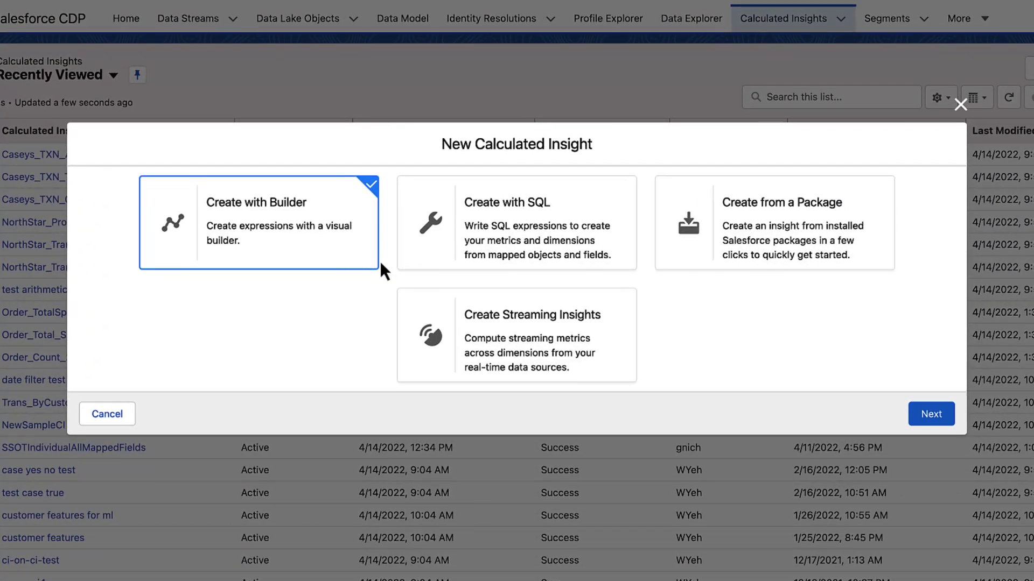
{"action": "left_click", "coordinate": [939, 418]}
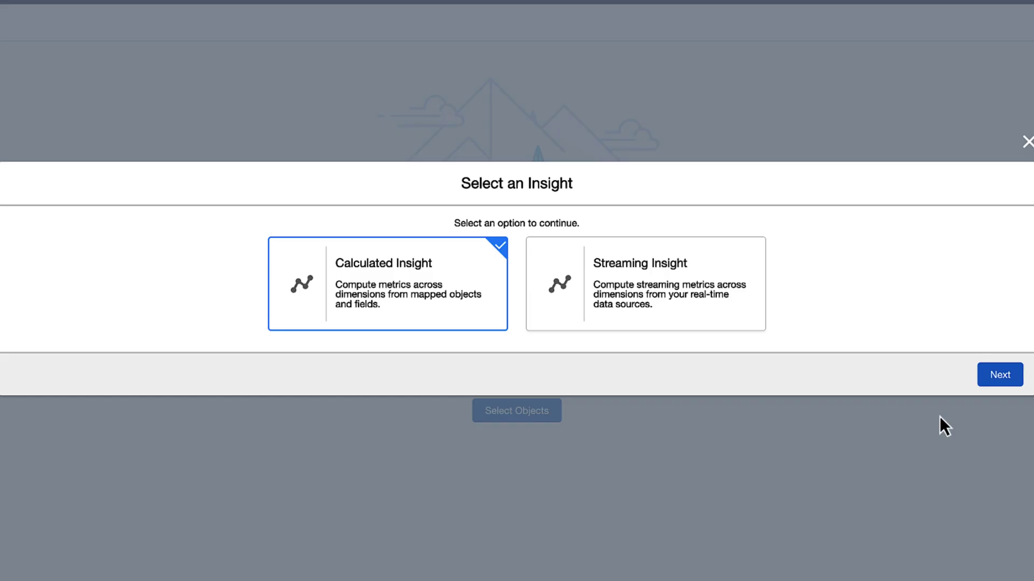
{"action": "key", "text": "Return"}
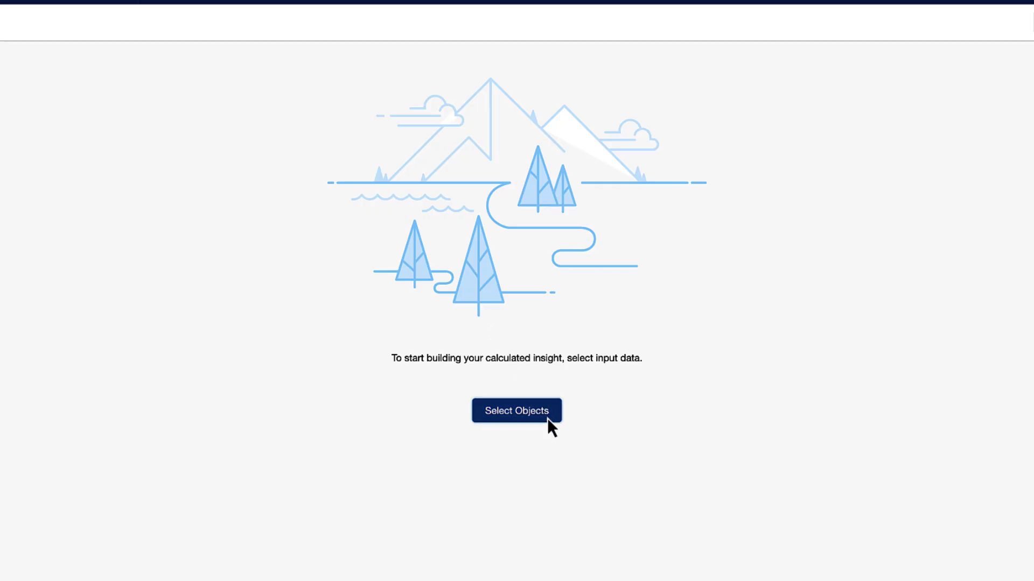
Step: Search for Unified Individual and place it on the canvas as the input object
{"action": "left_click", "coordinate": [547, 419]}
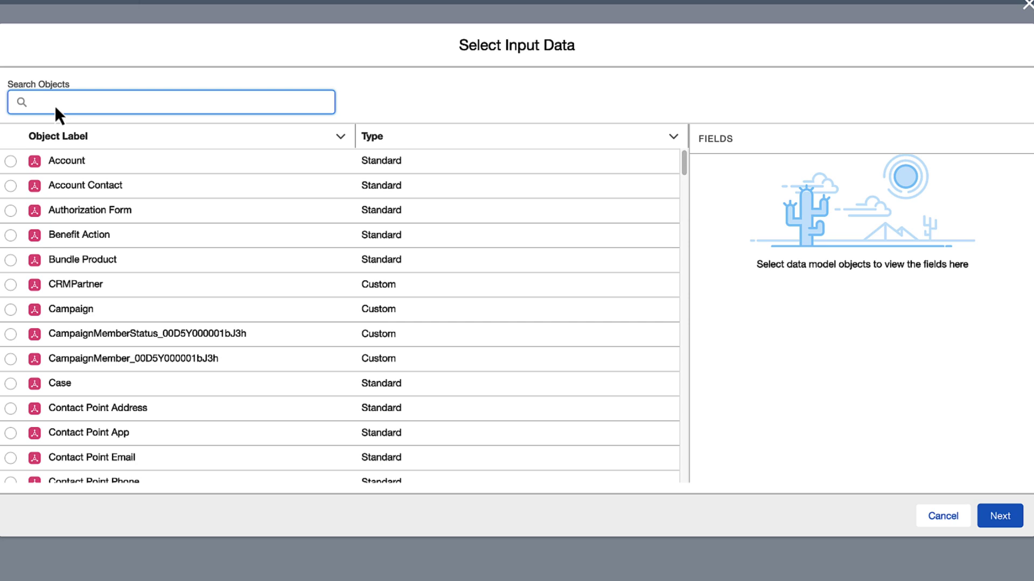
{"action": "type", "text": "Unified Individual"}
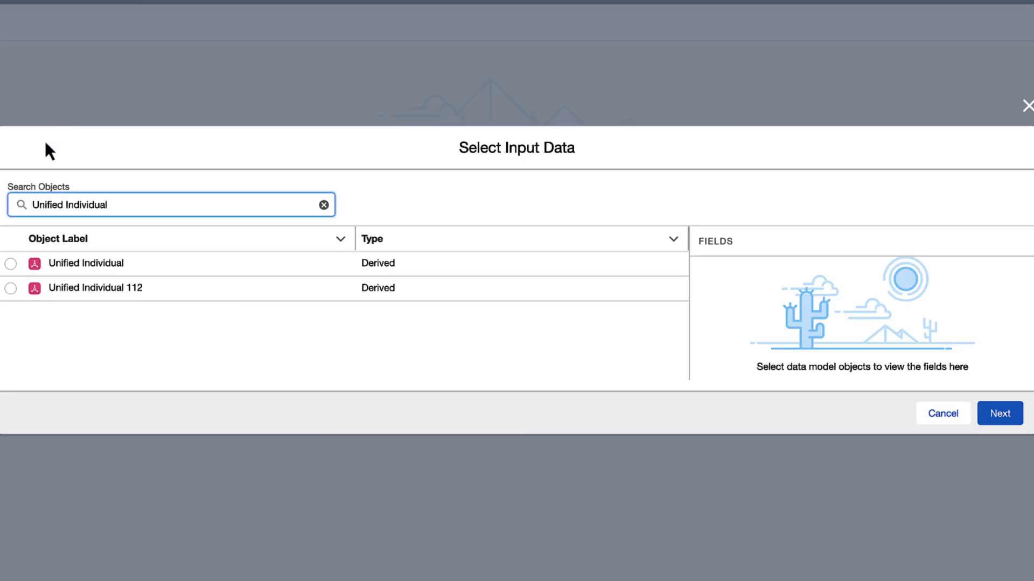
{"action": "left_click", "coordinate": [10, 265]}
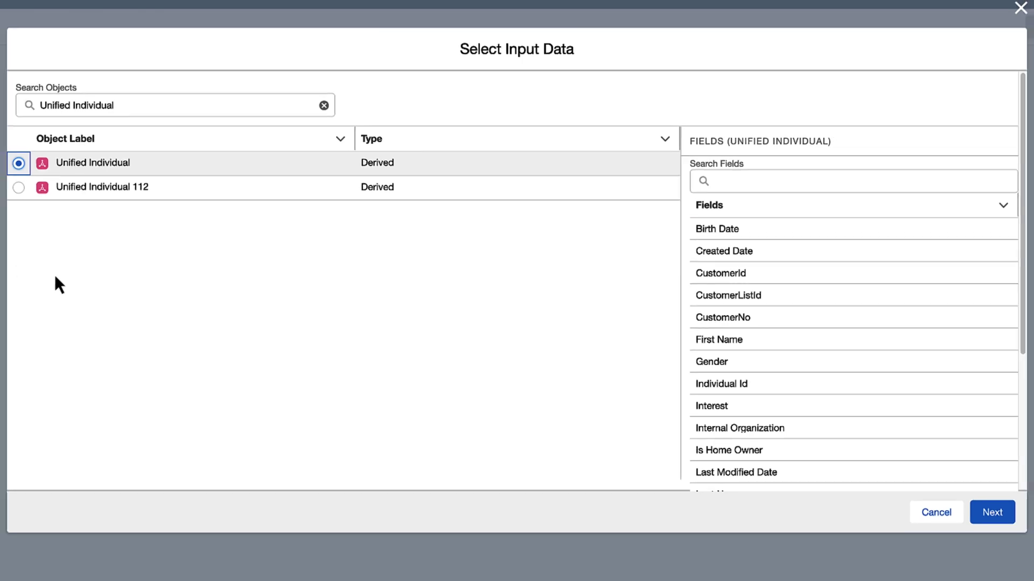
{"action": "left_click", "coordinate": [947, 493]}
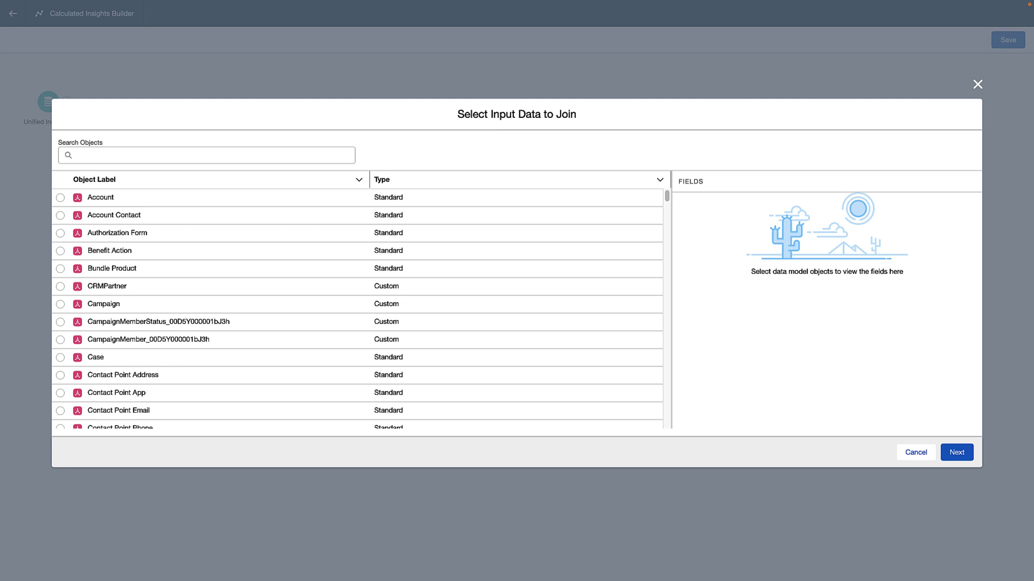
Step: Search for Unified Link Individual and select it in the join dialog
{"action": "left_click", "coordinate": [75, 155]}
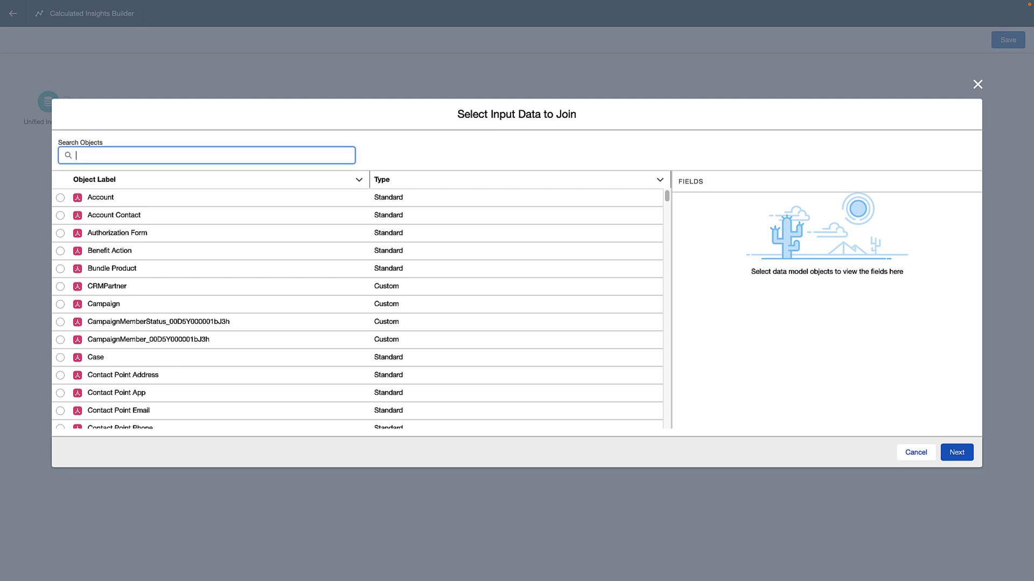
{"action": "key", "text": "Down"}
{"action": "key", "text": "Return"}
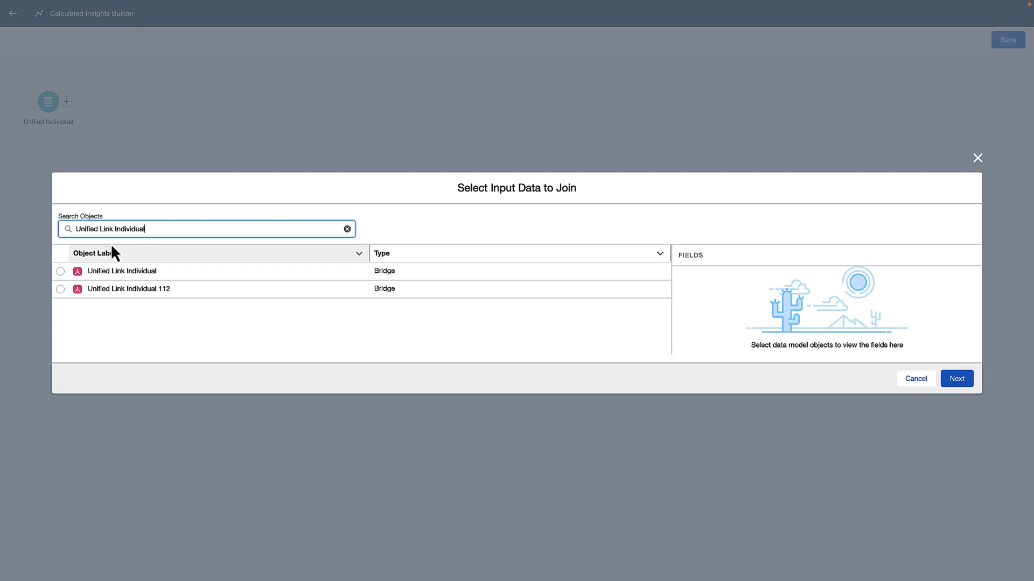
{"action": "left_click", "coordinate": [61, 272]}
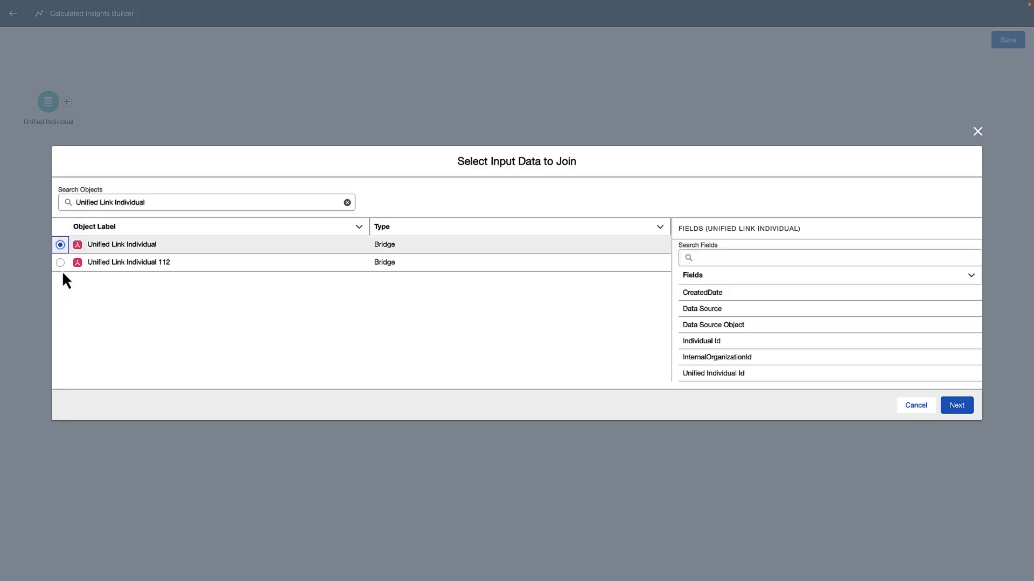
Step: Add the join key pair Individual Id = Unified Individual Id for the link join
{"action": "left_click", "coordinate": [956, 405]}
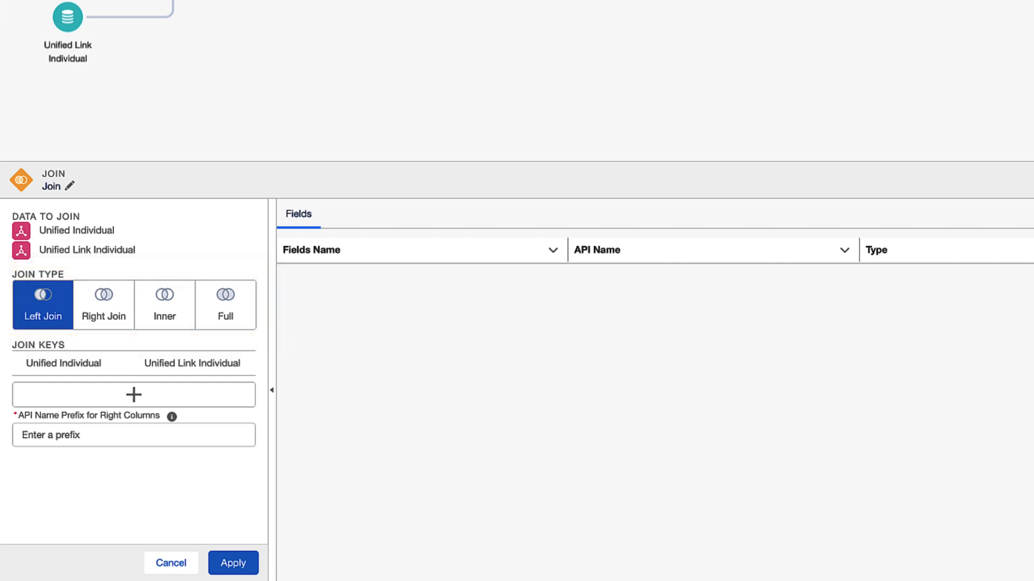
{"action": "left_click", "coordinate": [203, 397]}
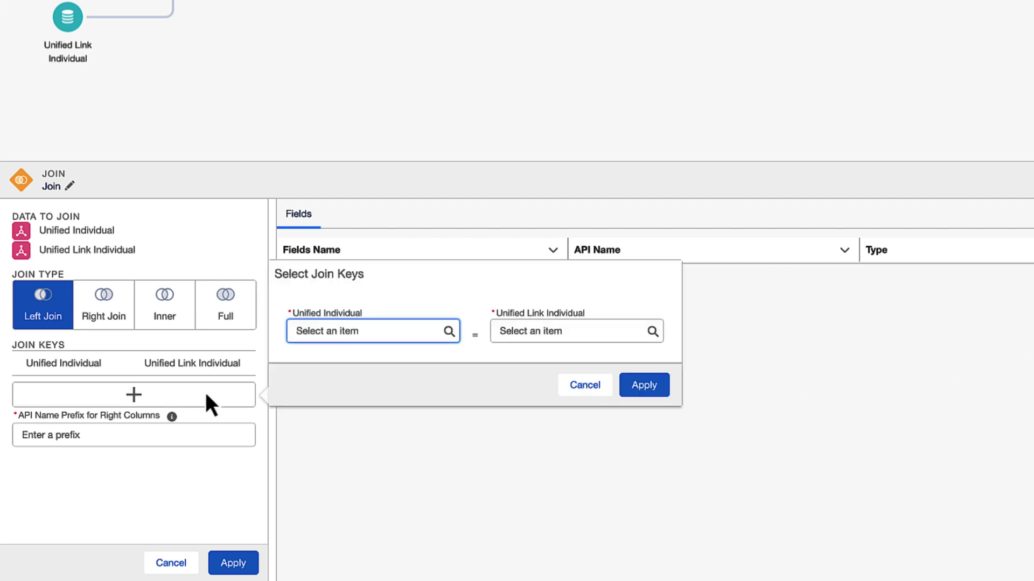
{"action": "type", "text": "Individual ID"}
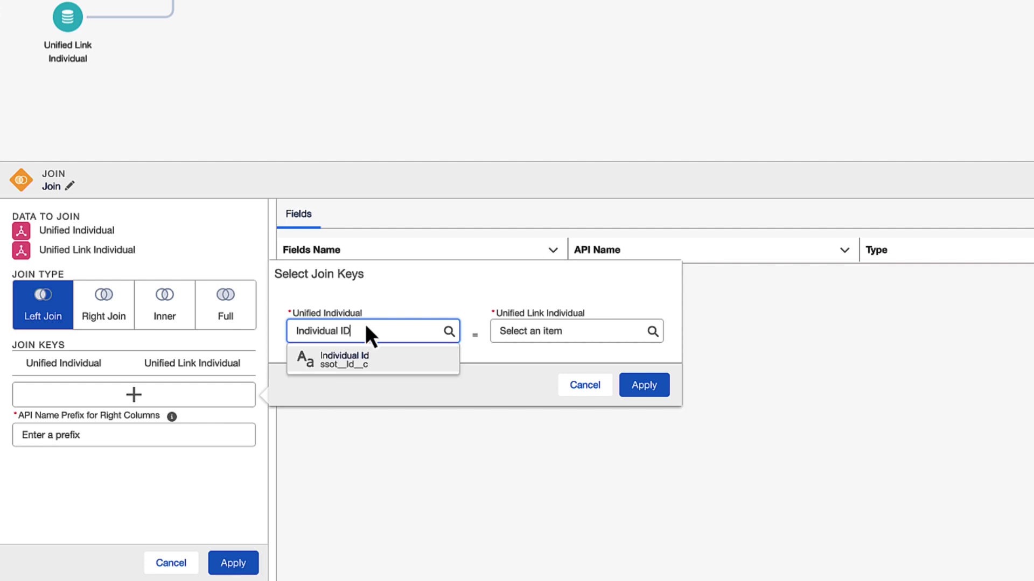
{"action": "left_click", "coordinate": [405, 361]}
{"action": "left_click", "coordinate": [548, 332]}
{"action": "type", "text": "Unified individual ID"}
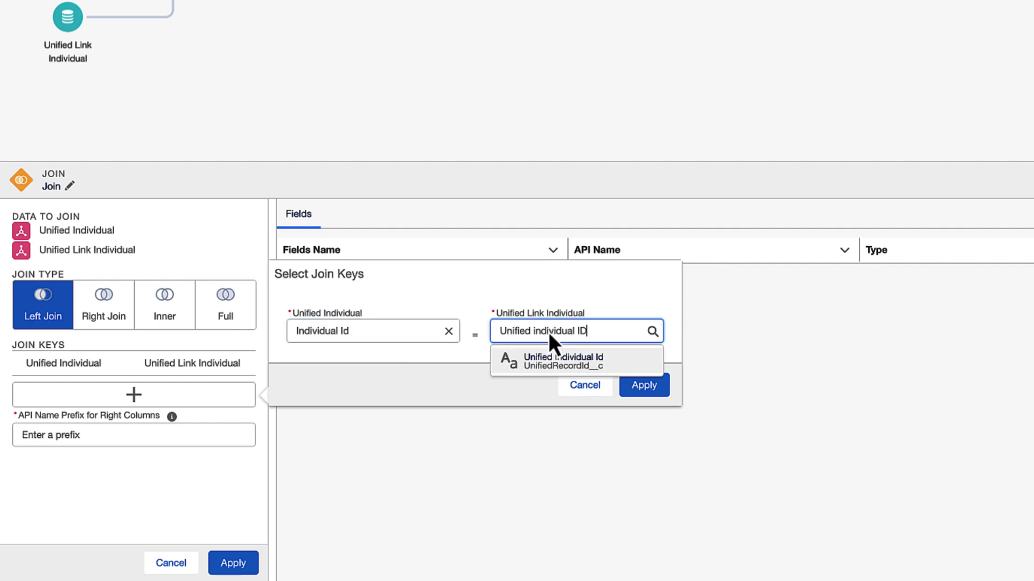
{"action": "left_click", "coordinate": [544, 362]}
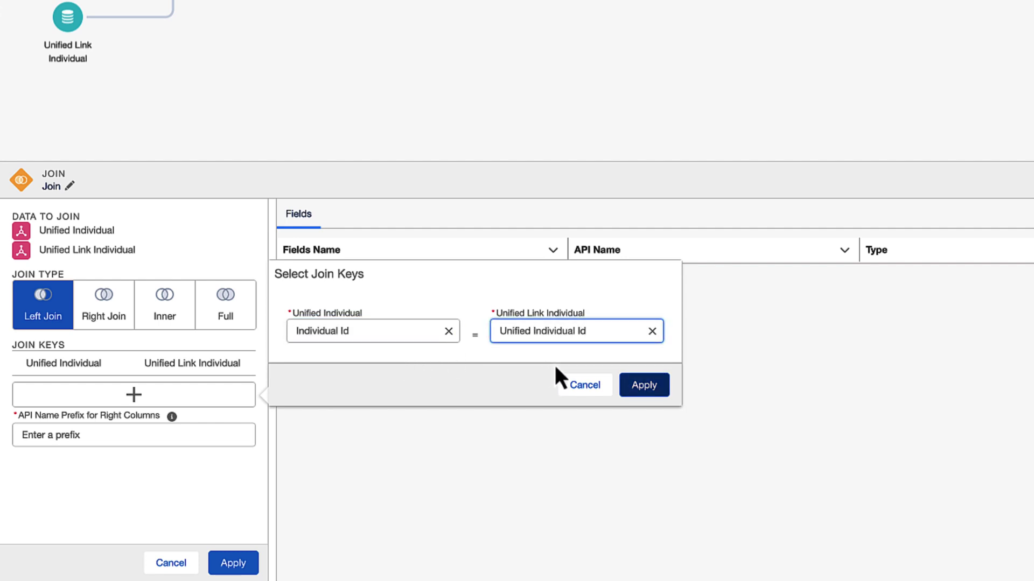
{"action": "left_click", "coordinate": [644, 386]}
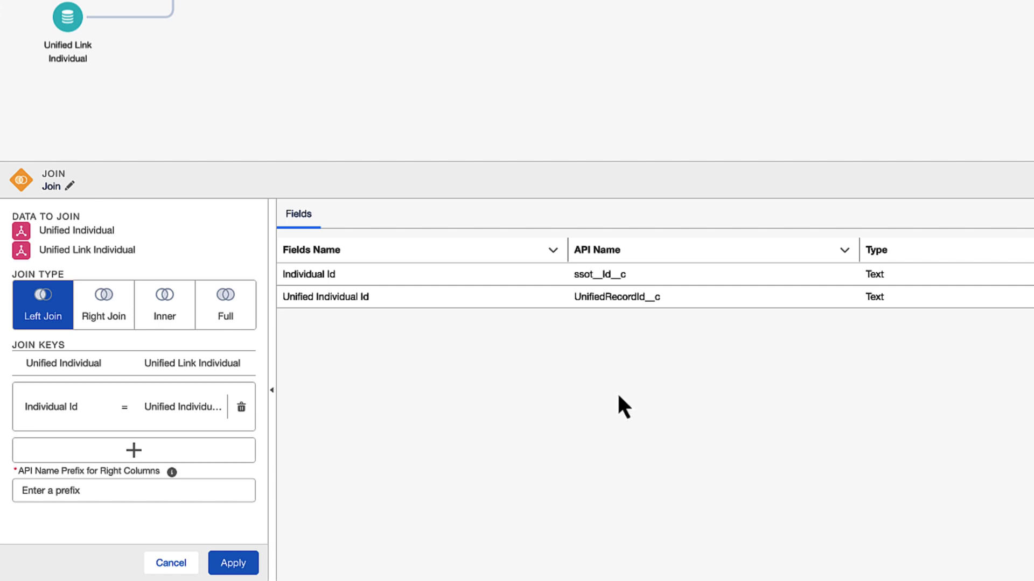
Step: Set the right-column prefix to Bridge and apply the join
{"action": "left_click", "coordinate": [175, 491]}
{"action": "type", "text": "Bri"}
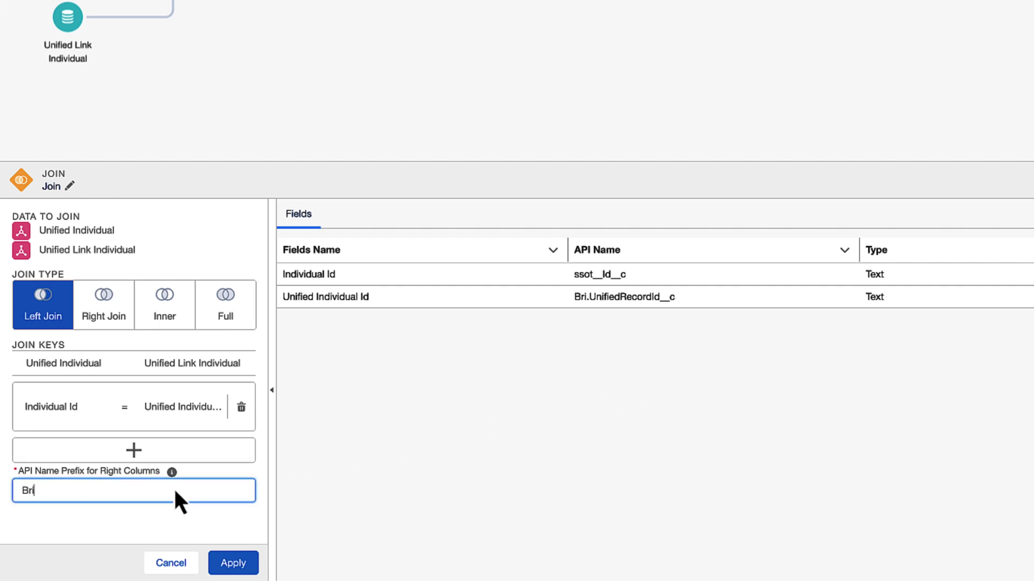
{"action": "type", "text": "dge"}
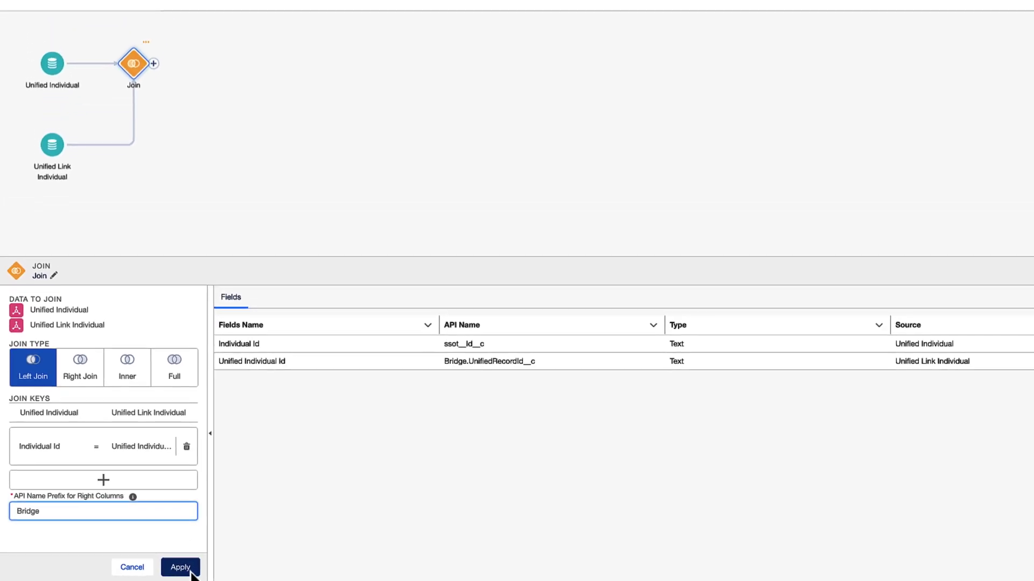
{"action": "left_click", "coordinate": [187, 570]}
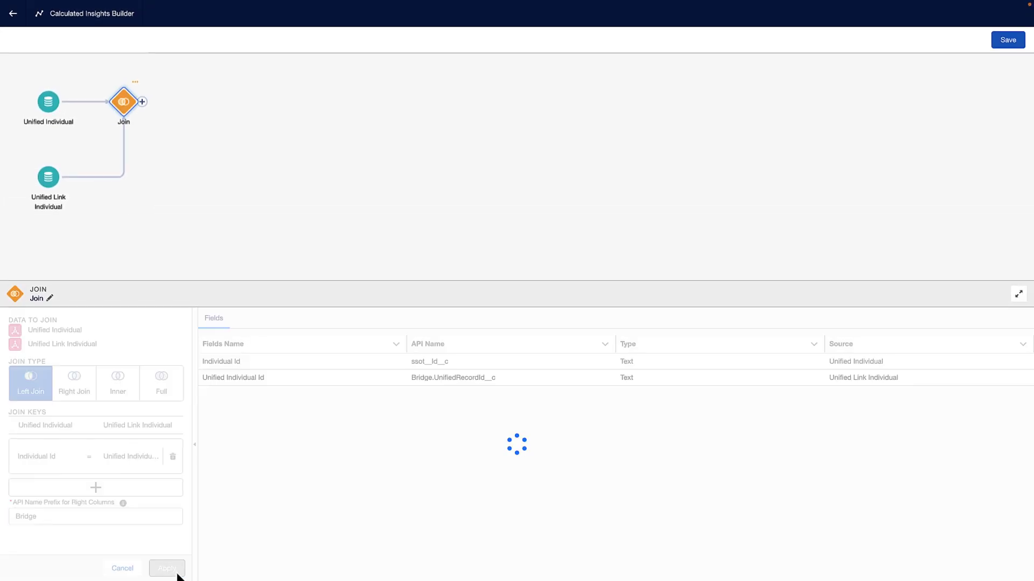
Step: Add a second join with Sales Order after the first join, set as an inner join
{"action": "left_click", "coordinate": [143, 101]}
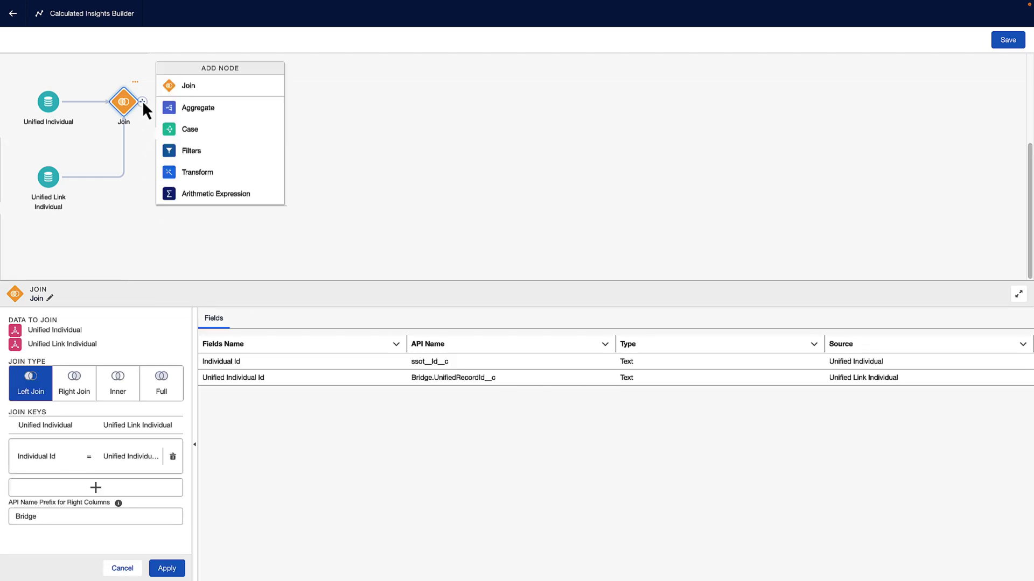
{"action": "left_click", "coordinate": [171, 85]}
{"action": "type", "text": "Sales Order"}
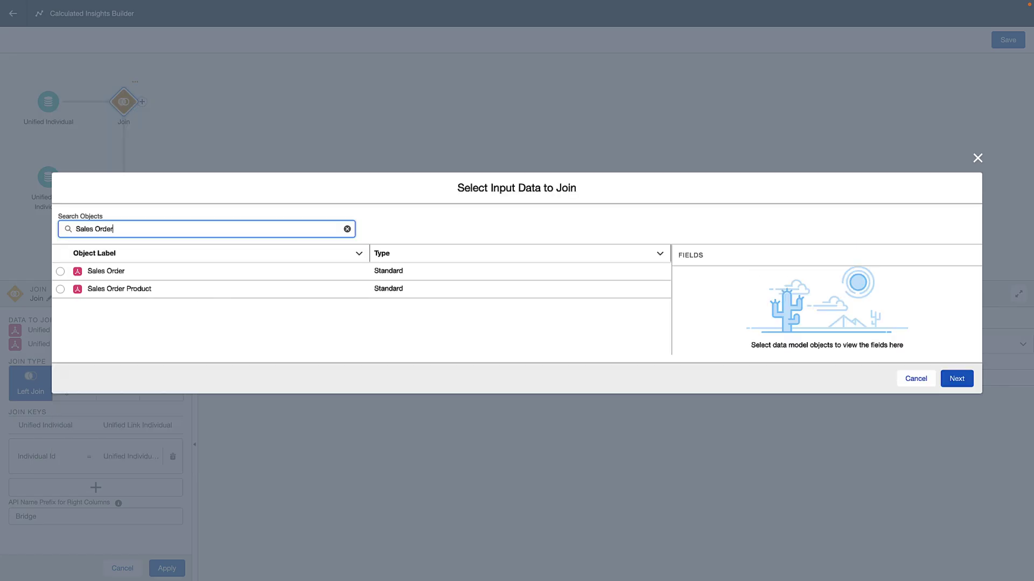
{"action": "left_click", "coordinate": [60, 272]}
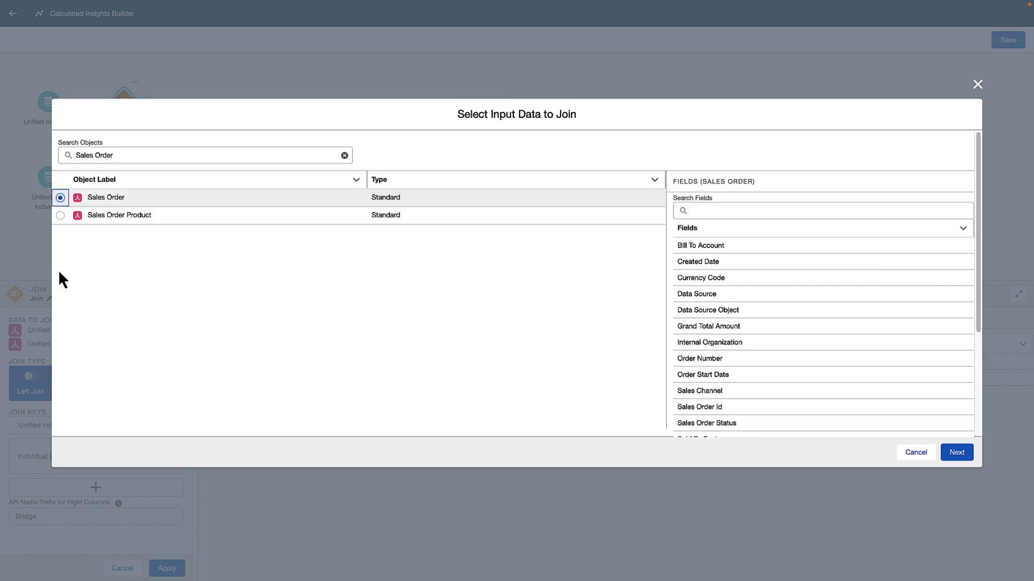
{"action": "left_click", "coordinate": [964, 451]}
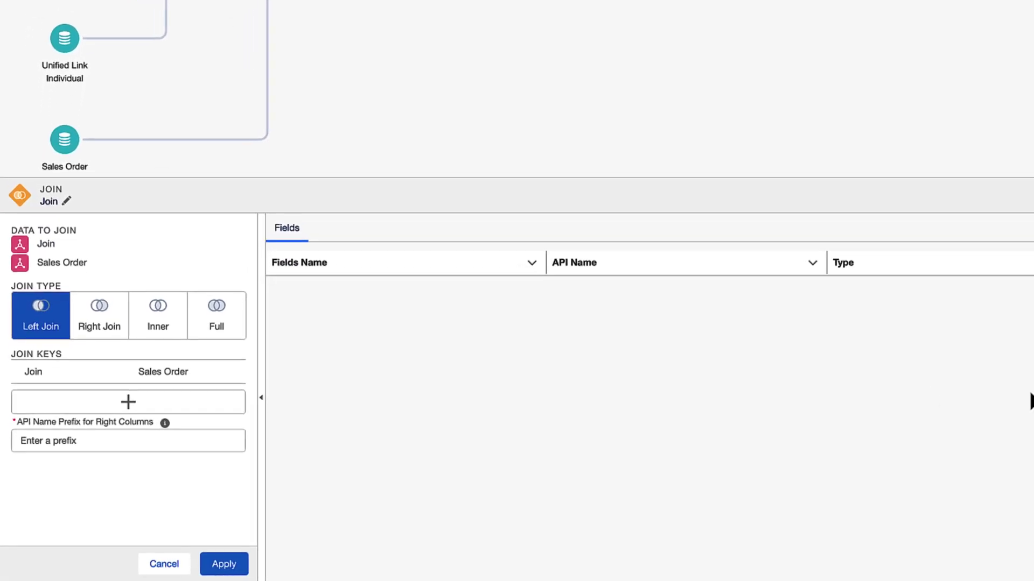
{"action": "left_click", "coordinate": [176, 328]}
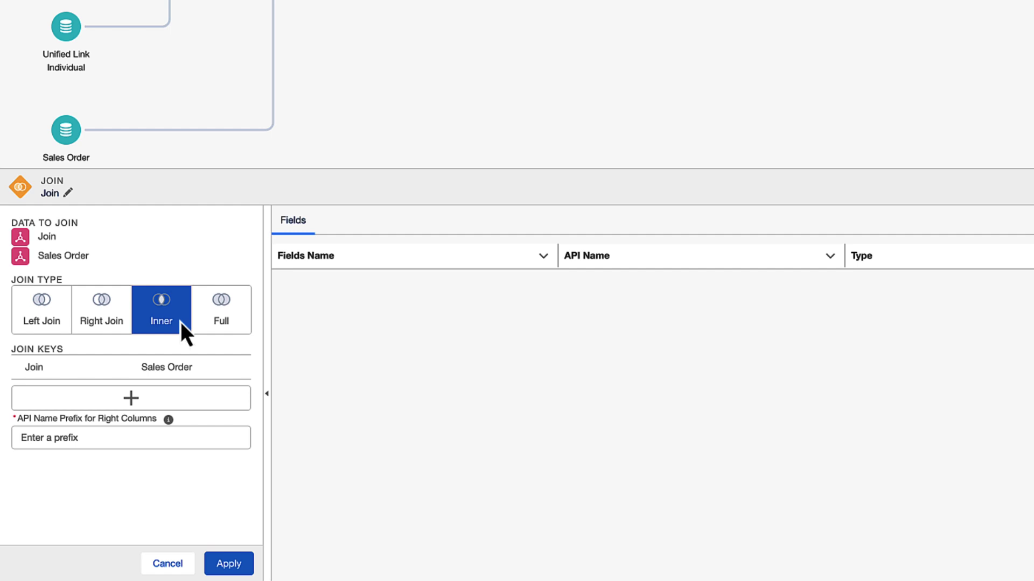
Step: Match Individual Id to Sold To Customer, use prefix CS, and apply the join
{"action": "left_click", "coordinate": [148, 396]}
{"action": "left_click", "coordinate": [344, 332]}
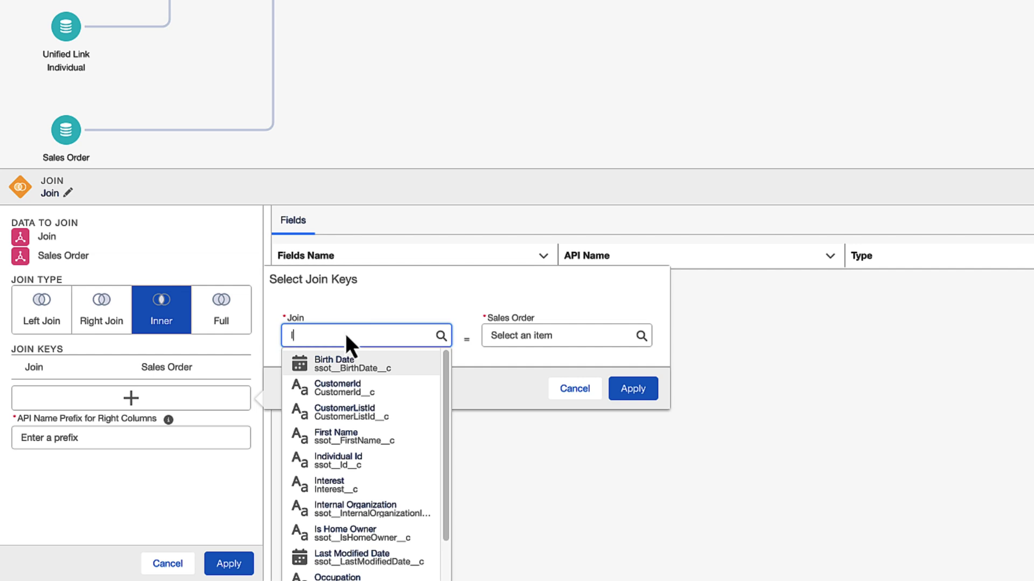
{"action": "type", "text": "Individual"}
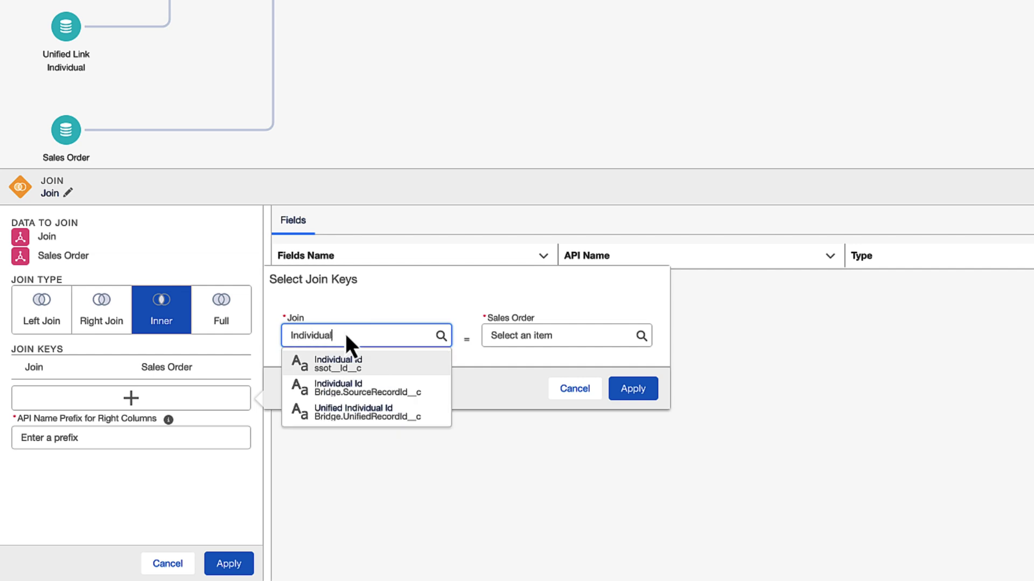
{"action": "left_click", "coordinate": [368, 383]}
{"action": "left_click", "coordinate": [528, 338]}
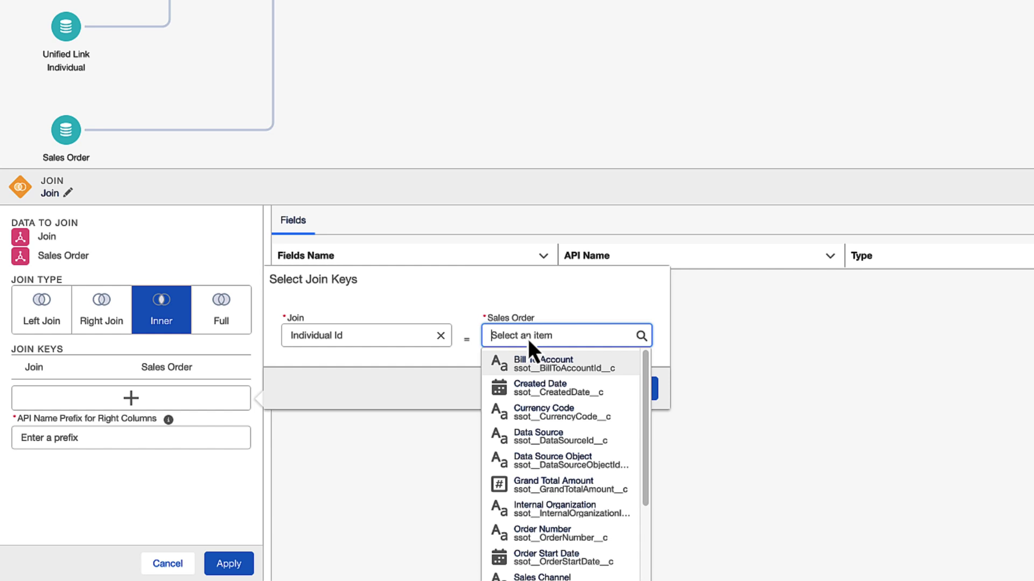
{"action": "type", "text": "Sold"}
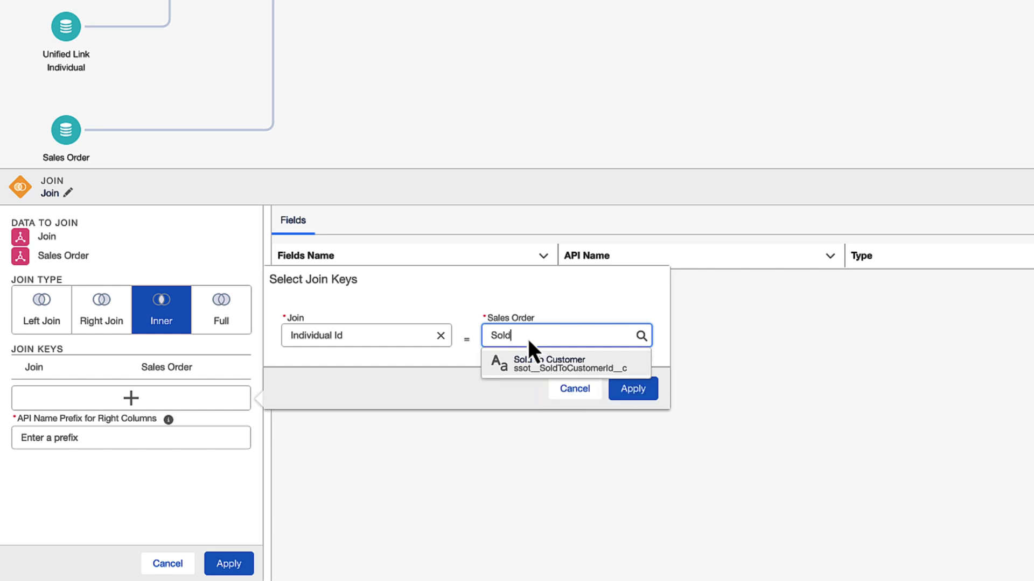
{"action": "left_click", "coordinate": [526, 363]}
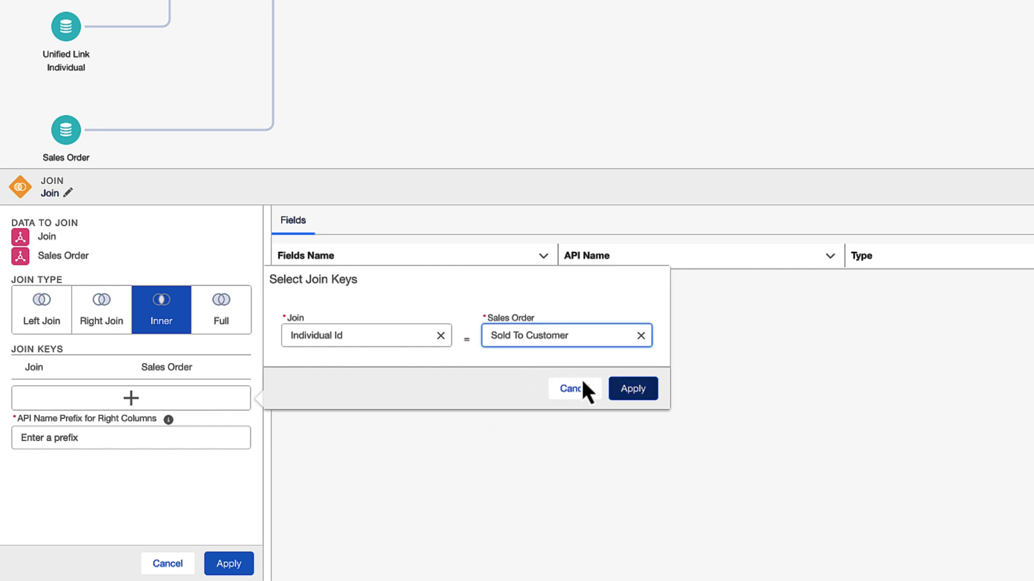
{"action": "left_click", "coordinate": [633, 389]}
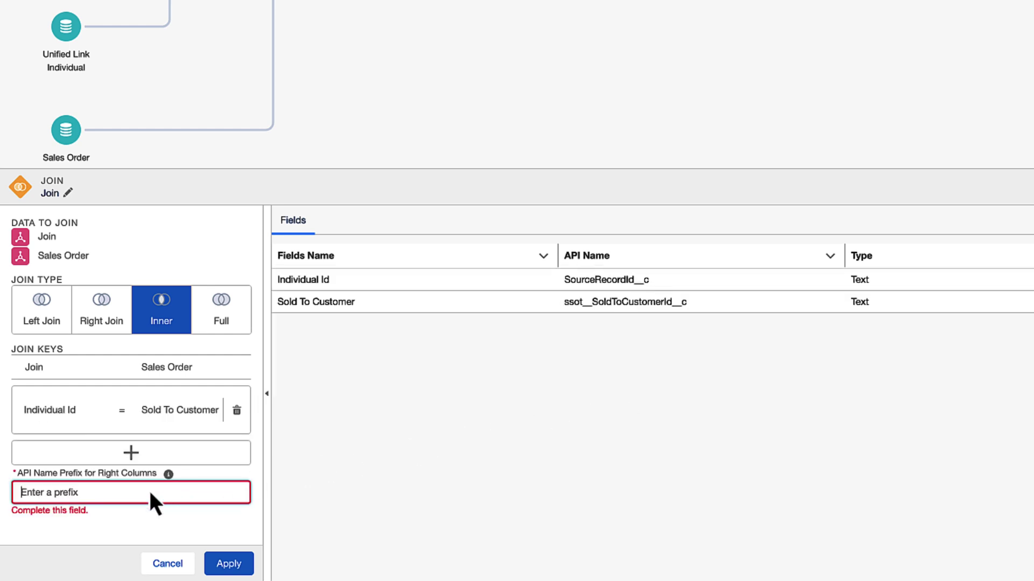
{"action": "type", "text": "CS"}
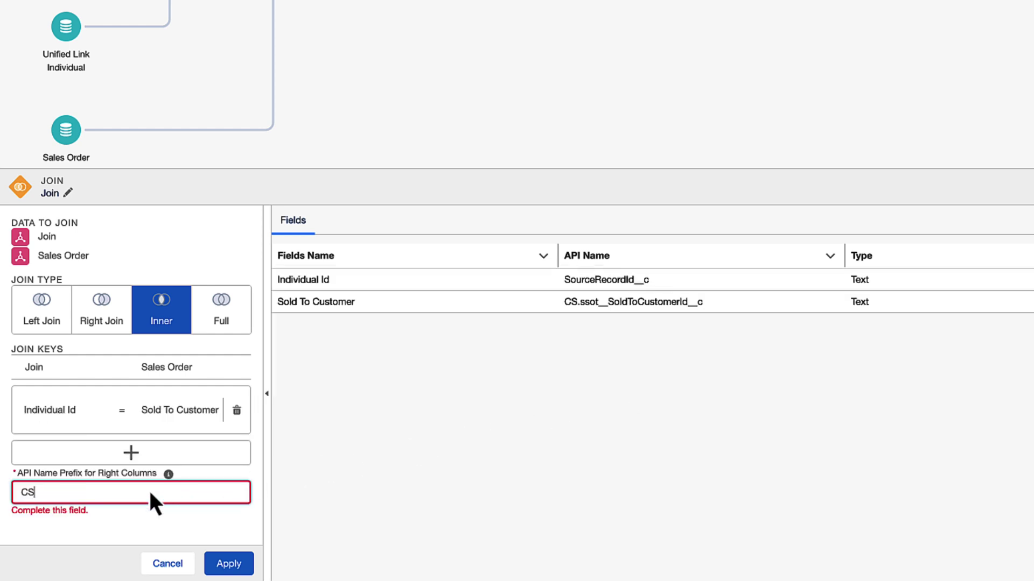
{"action": "left_click", "coordinate": [219, 565]}
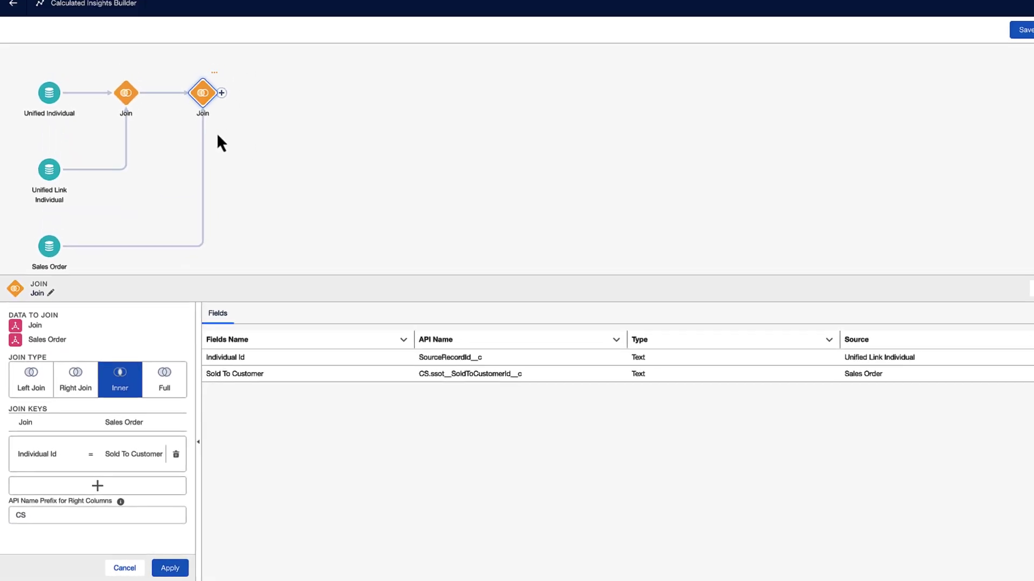
Step: Add an Aggregate step with measure Total Customer Spend = Sum of Grand Total Amount
{"action": "left_click", "coordinate": [218, 102]}
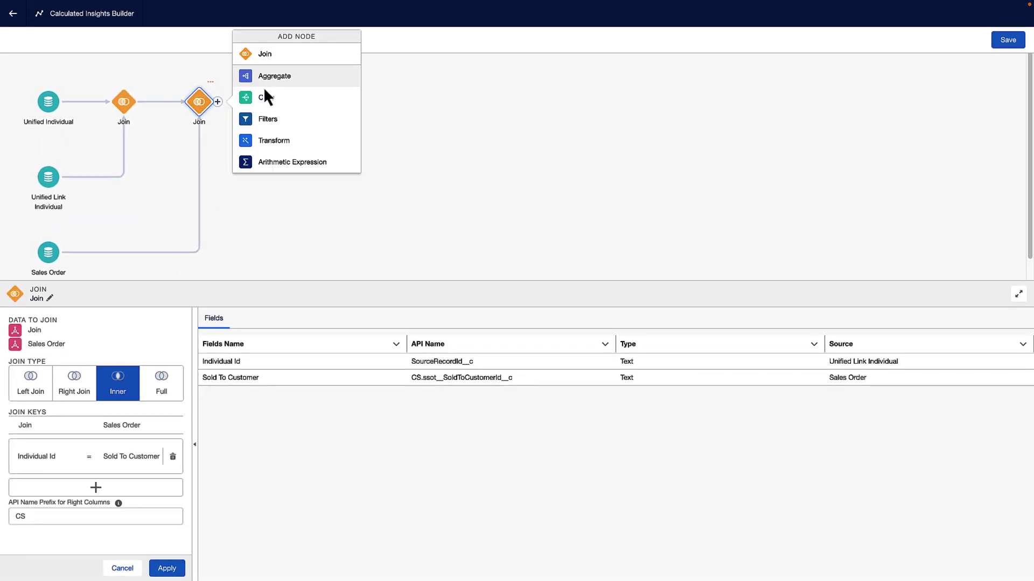
{"action": "left_click", "coordinate": [282, 83]}
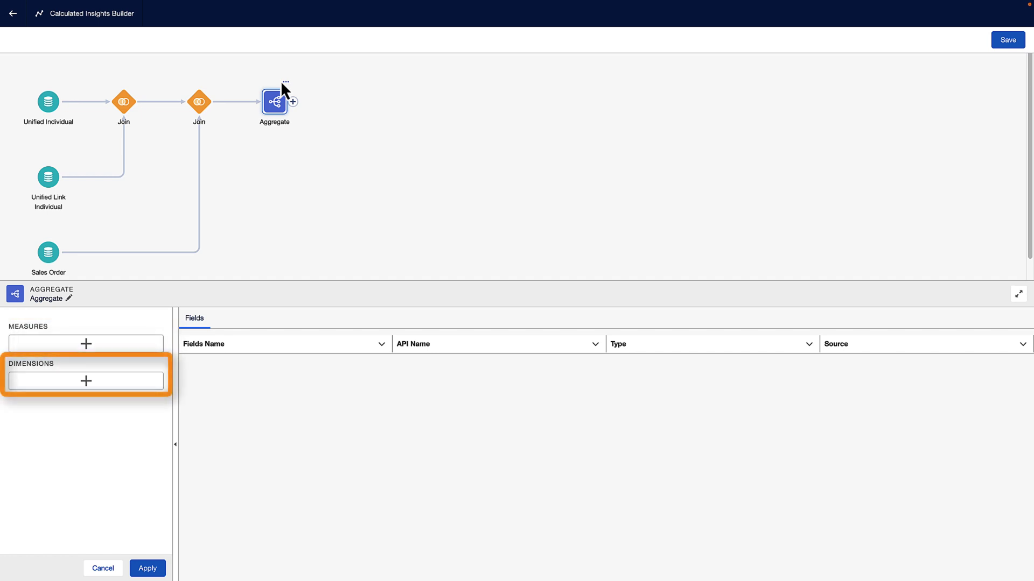
{"action": "left_click", "coordinate": [102, 343]}
{"action": "left_click", "coordinate": [200, 193]}
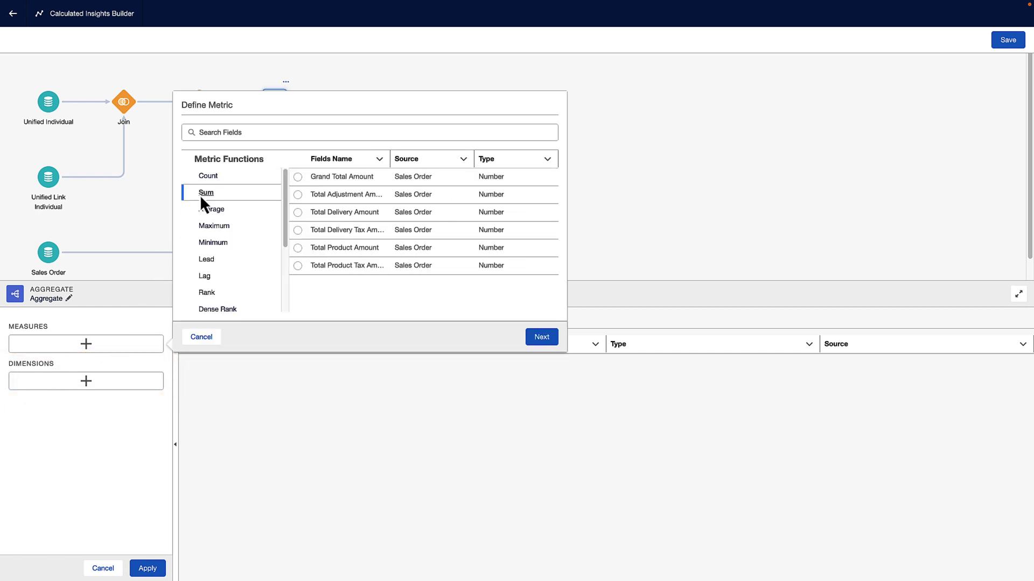
{"action": "left_click", "coordinate": [297, 176]}
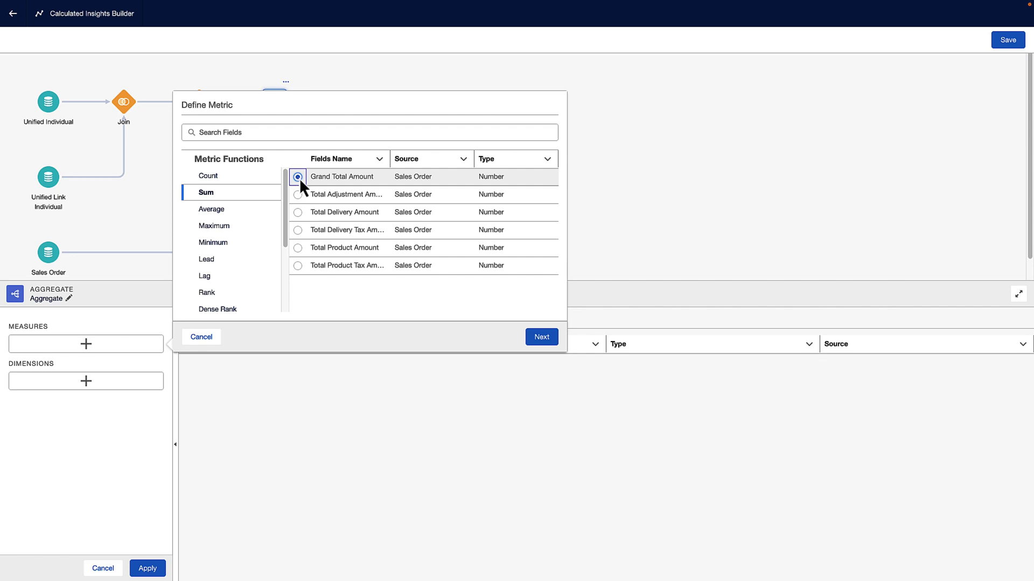
{"action": "left_click", "coordinate": [542, 337]}
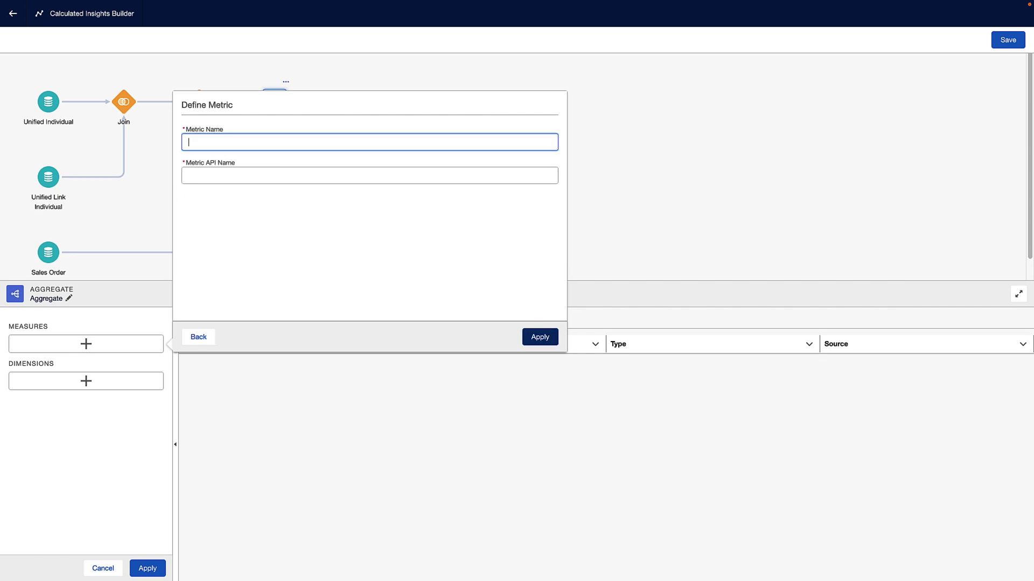
{"action": "type", "text": "Total Customer Spend"}
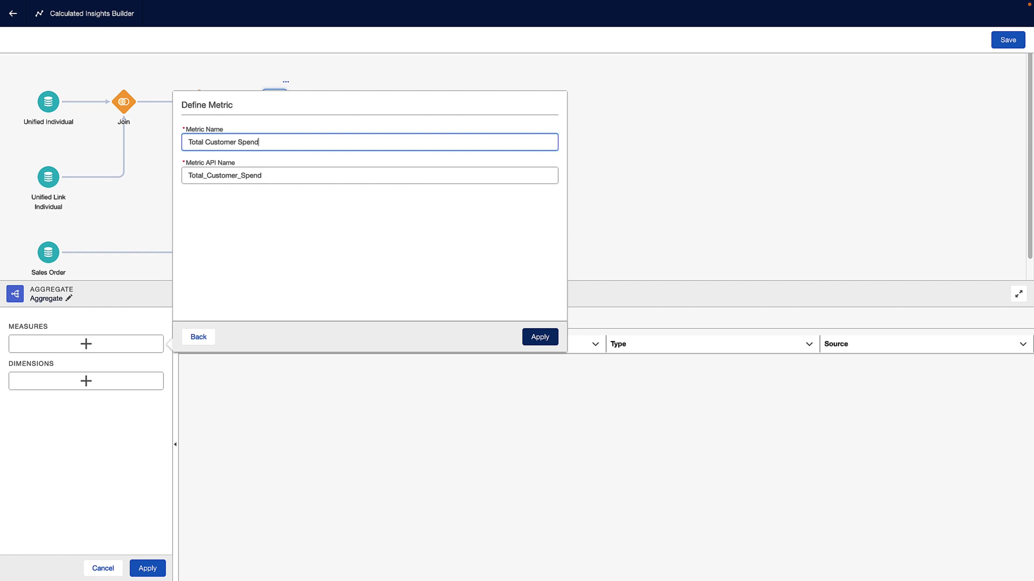
{"action": "left_click", "coordinate": [537, 337]}
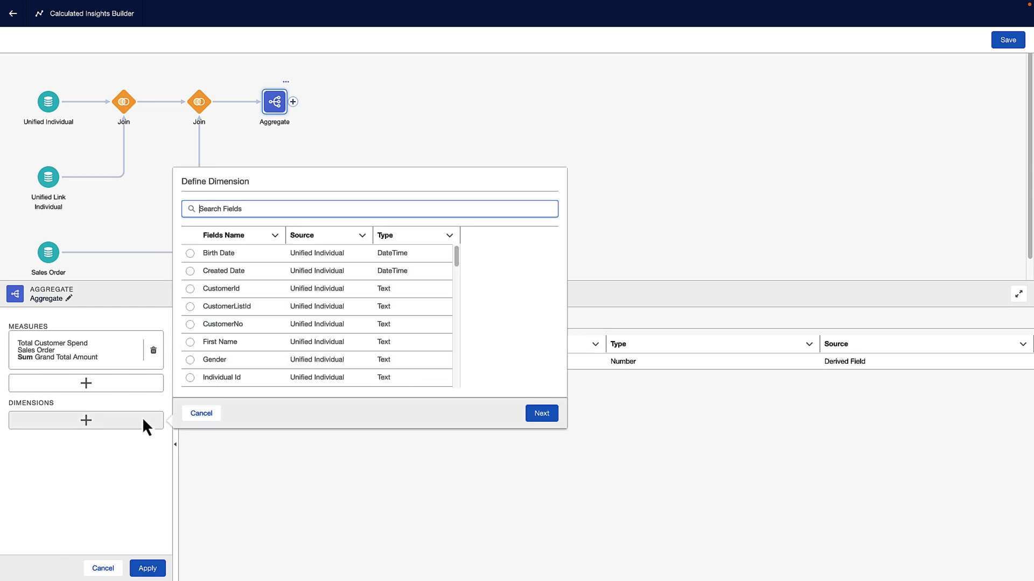
Step: Add the grouping dimensions CustomerId (named Customer ID) and Created Date from Unified Individual
{"action": "type", "text": "Customer"}
{"action": "left_click", "coordinate": [189, 253]}
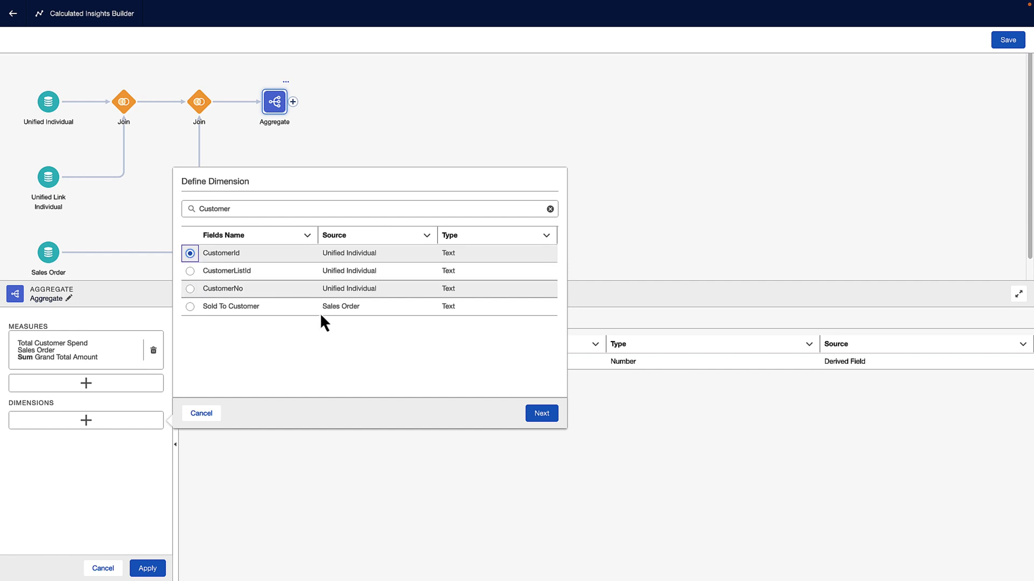
{"action": "left_click", "coordinate": [539, 414]}
{"action": "type", "text": "Customer ID"}
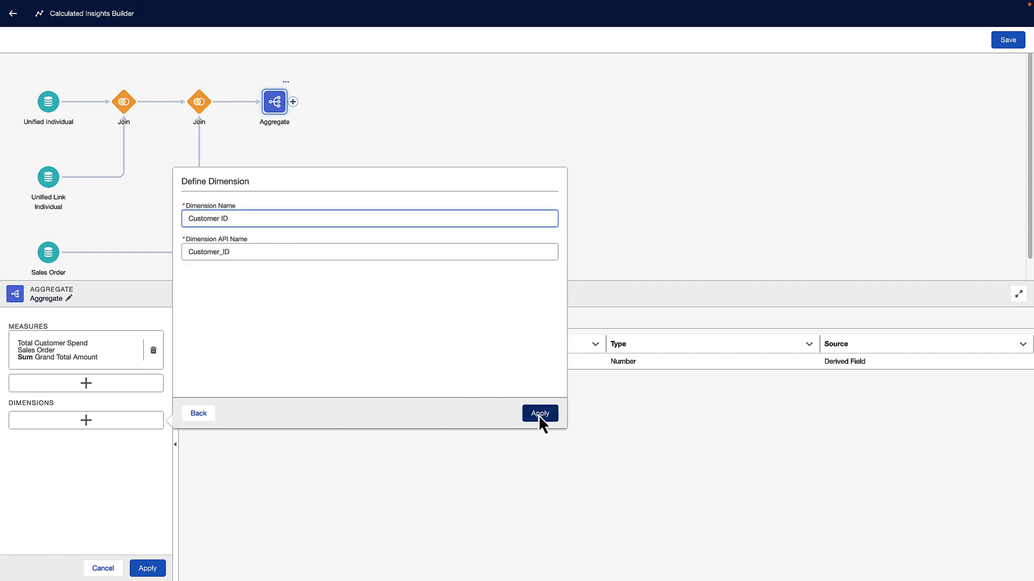
{"action": "left_click", "coordinate": [539, 415]}
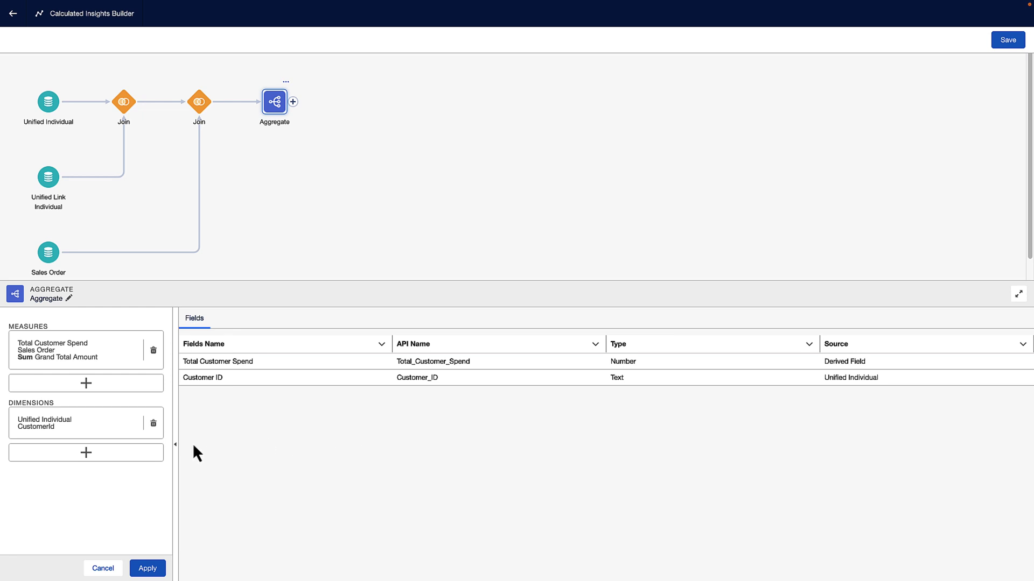
{"action": "left_click", "coordinate": [156, 452]}
{"action": "left_click", "coordinate": [190, 304]}
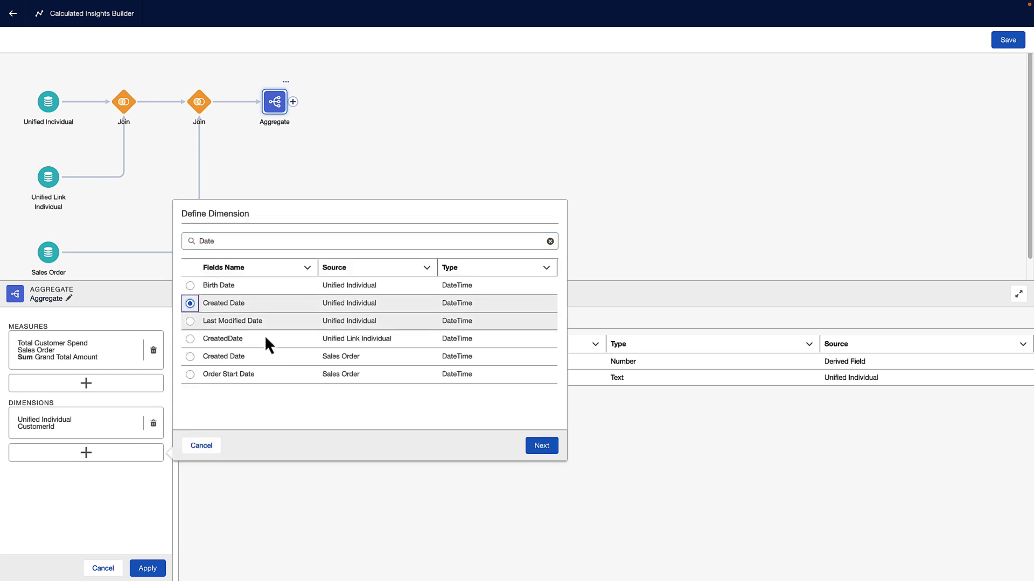
{"action": "left_click", "coordinate": [527, 448]}
{"action": "type", "text": "Created Date"}
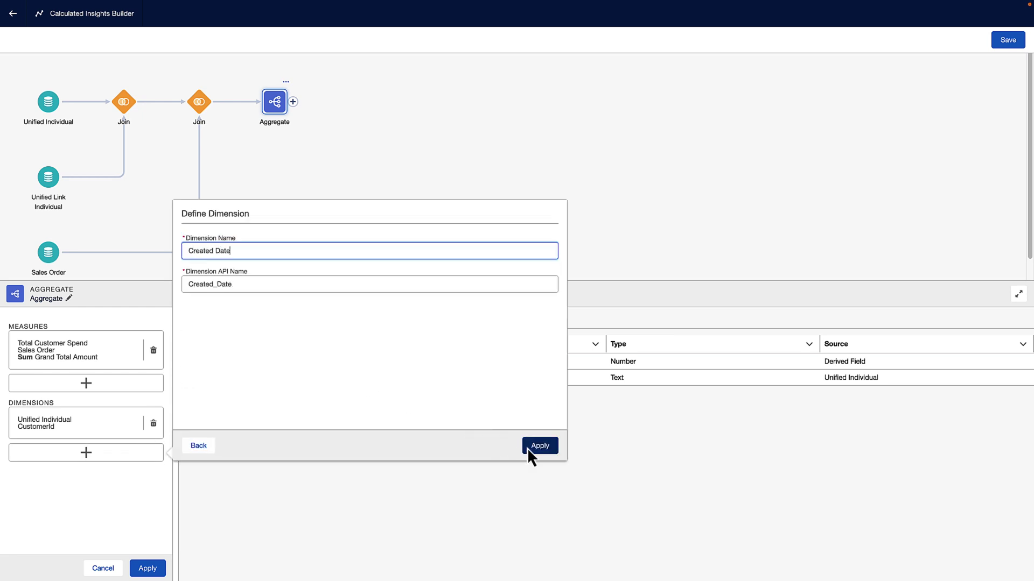
{"action": "left_click", "coordinate": [528, 448]}
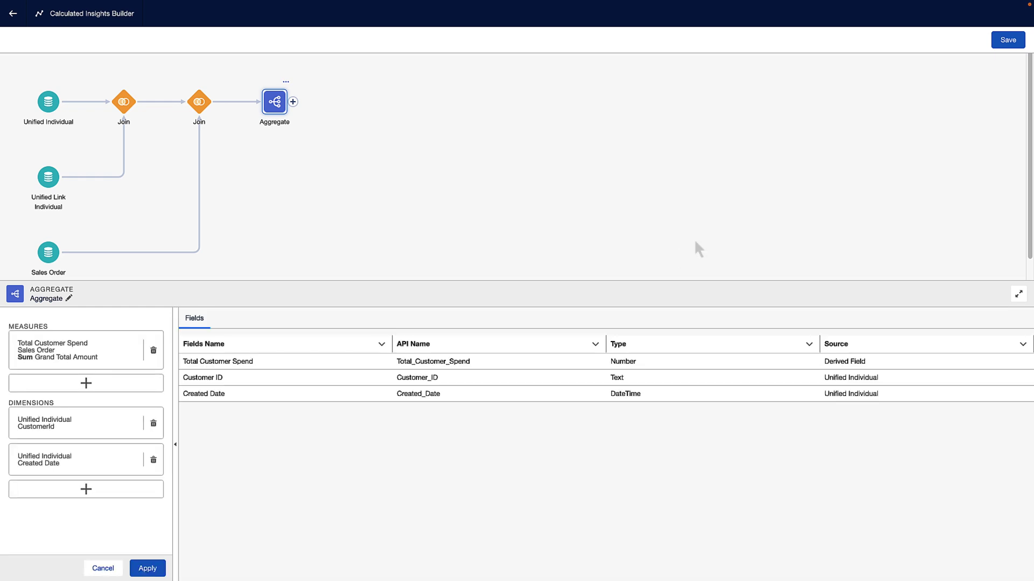
Step: Save the calculated insight as 'Total Customer Spend by Date'
{"action": "left_click", "coordinate": [1005, 44]}
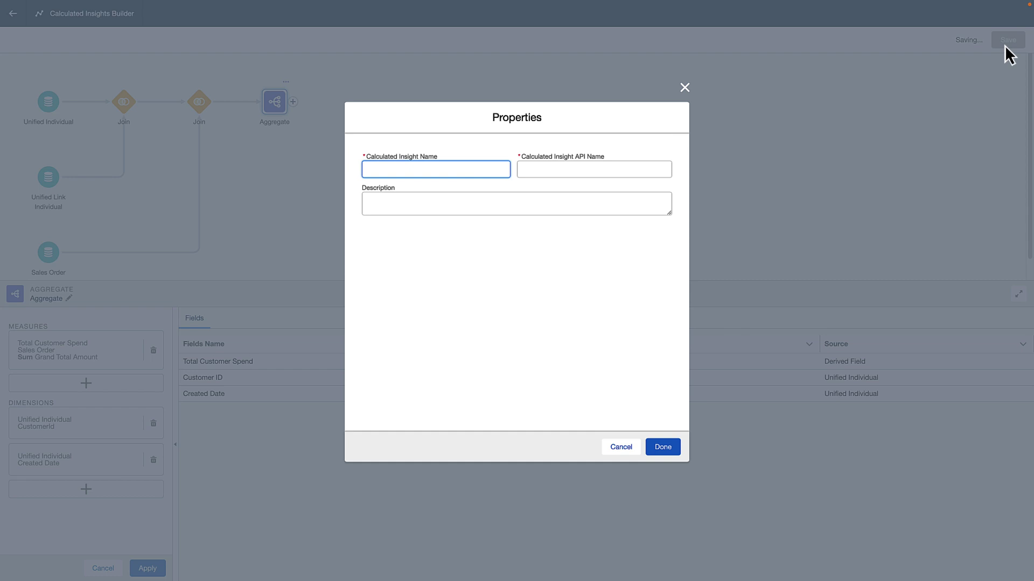
{"action": "type", "text": "Total Customer Spend by Date"}
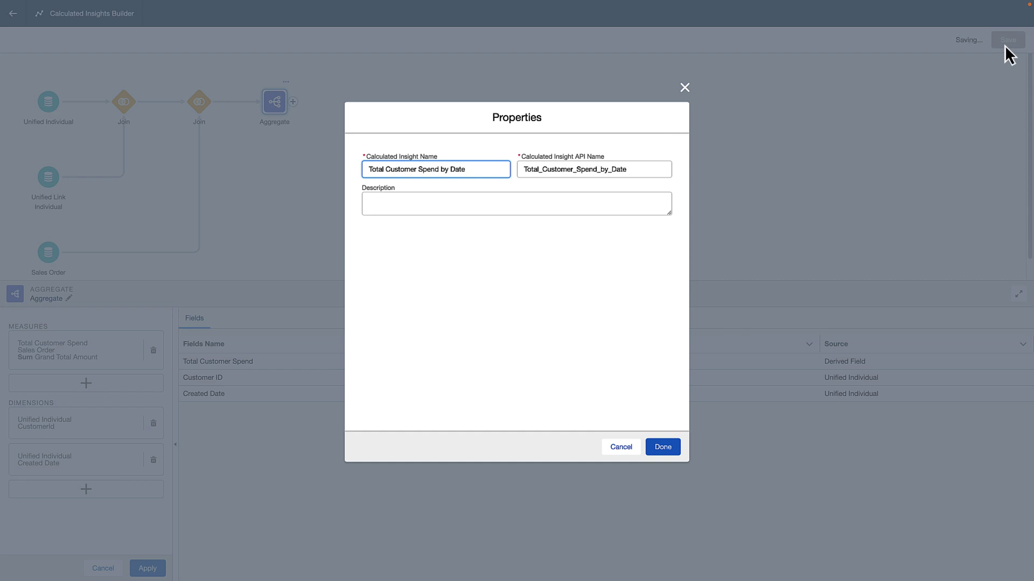
{"action": "left_click", "coordinate": [667, 454]}
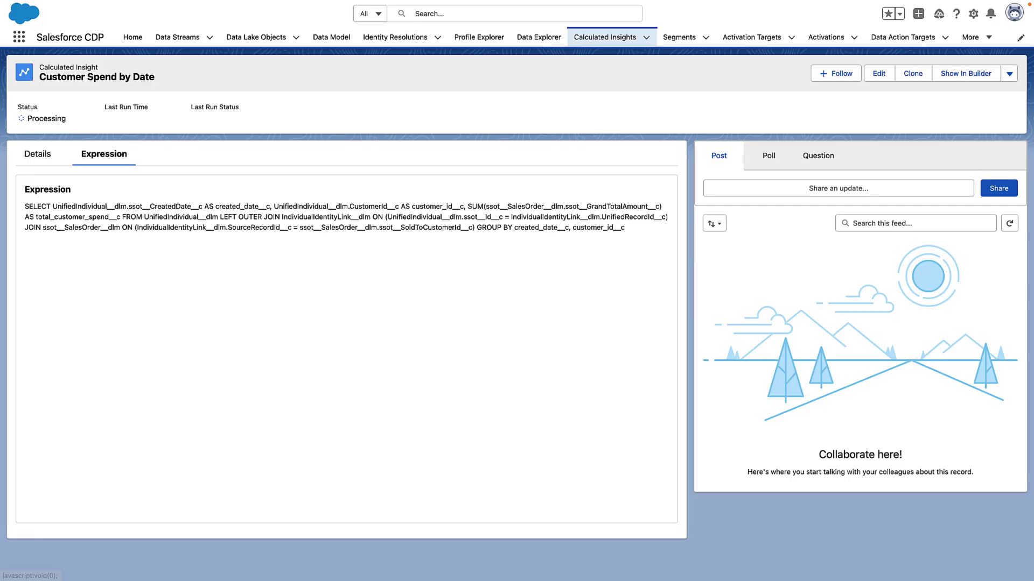